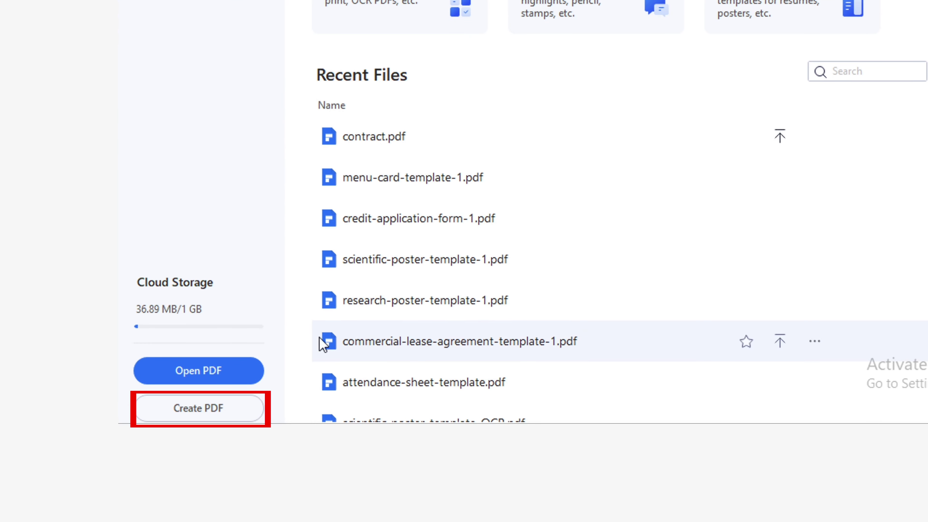
Convert the Word file '4 Steps to choose Best PDF editor' into a new PDF using Create PDF From File.
left_click(243, 416)
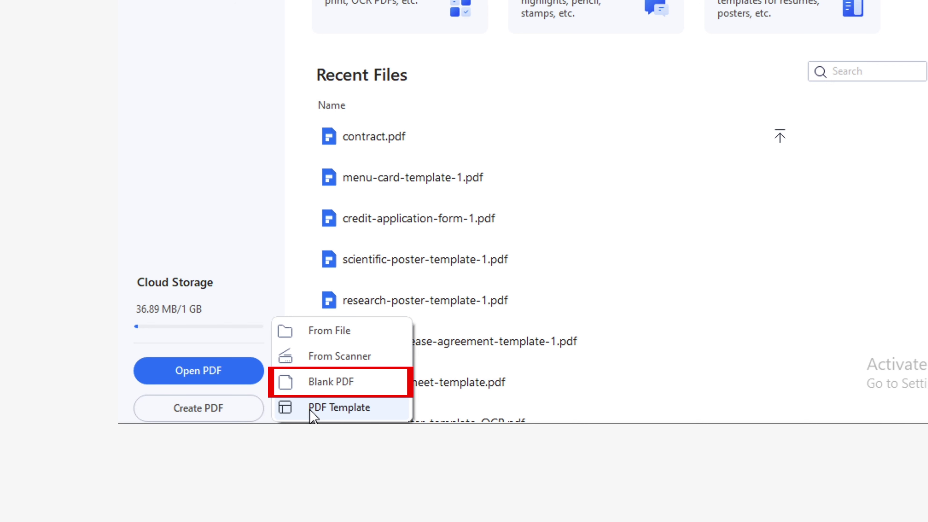
left_click(382, 391)
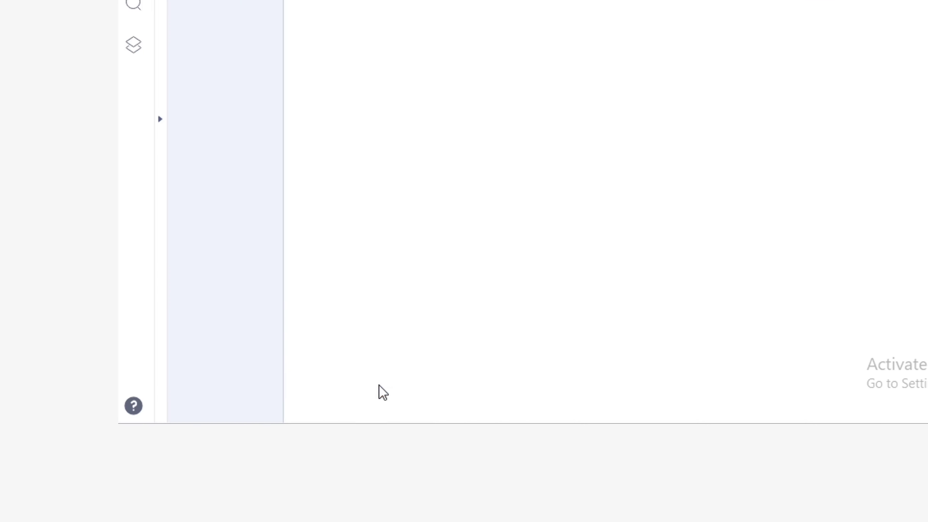
left_click(425, 69)
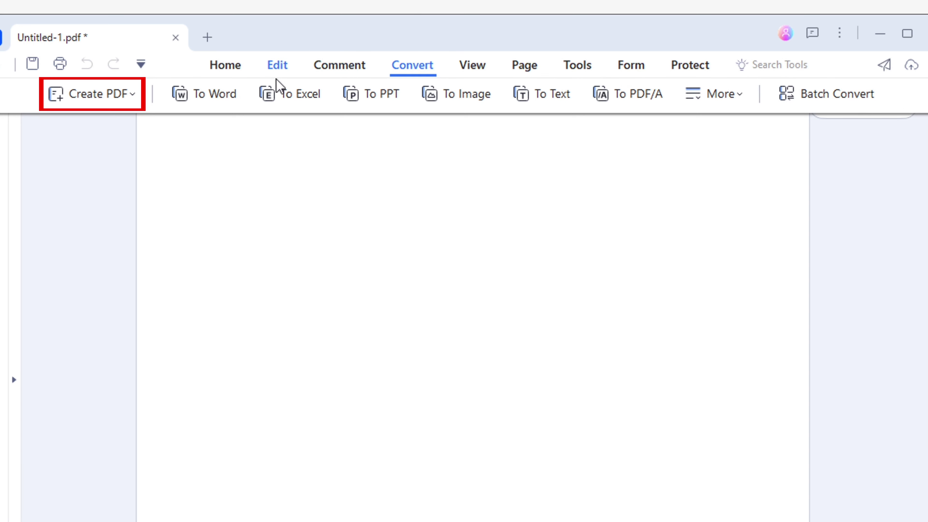
left_click(139, 99)
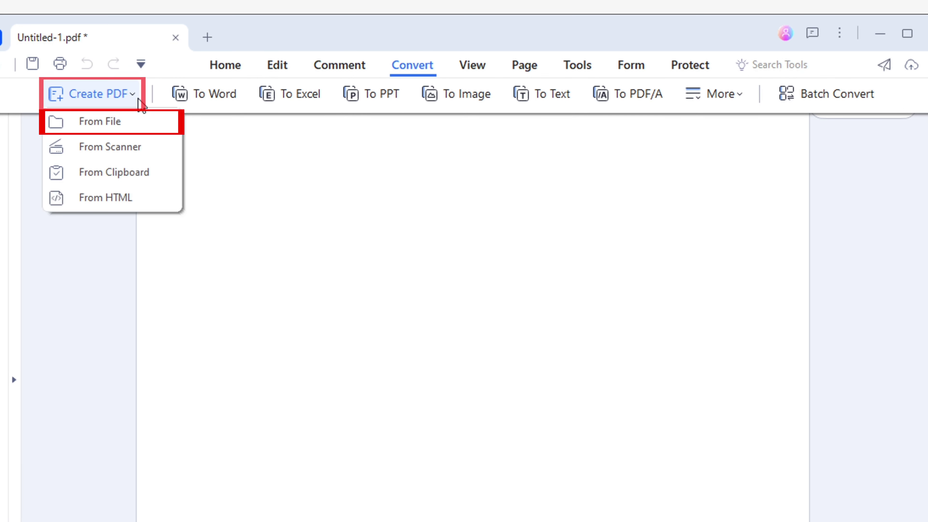
left_click(141, 126)
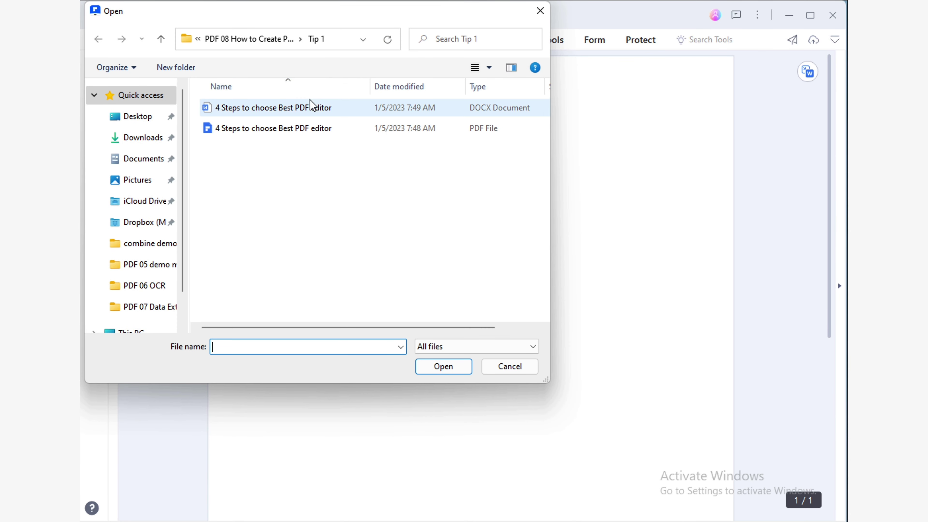
double_click(335, 109)
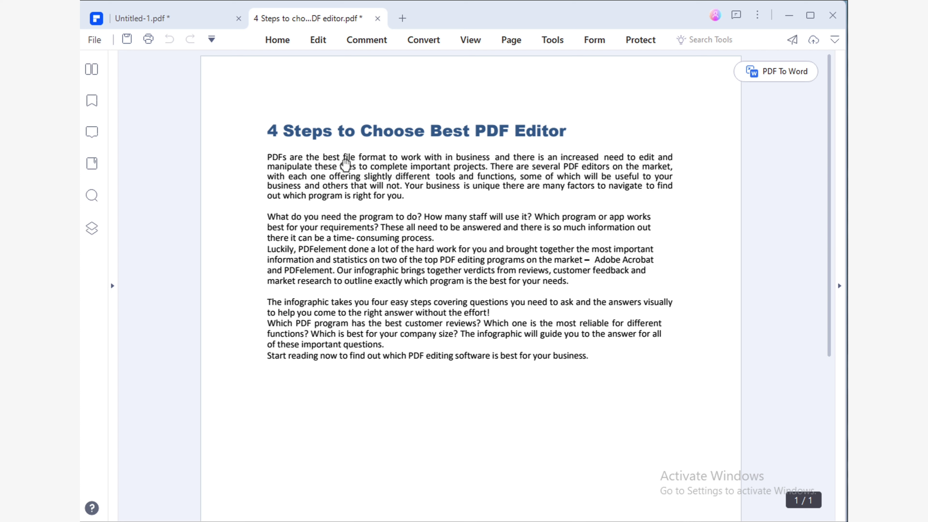
Save the converted PDF in Documents, then enlarge its title font from 18 to 22.
left_click(96, 40)
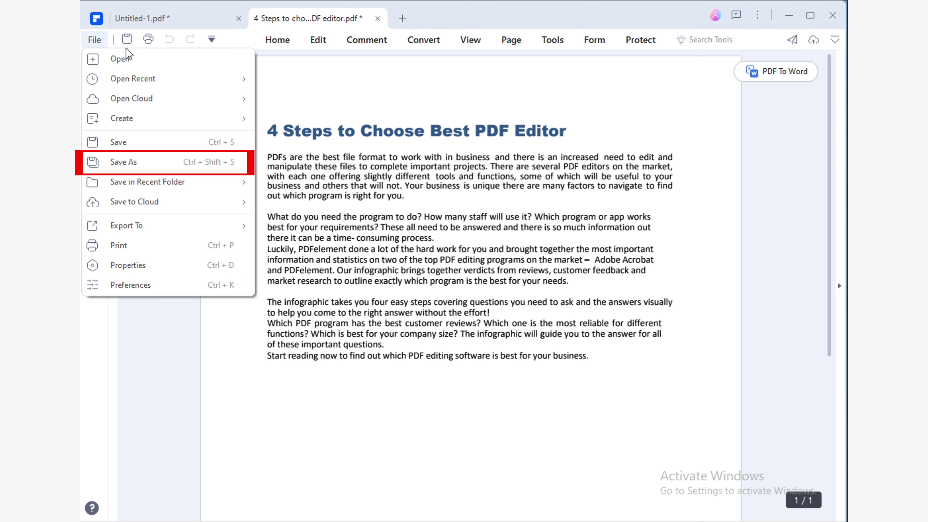
left_click(191, 166)
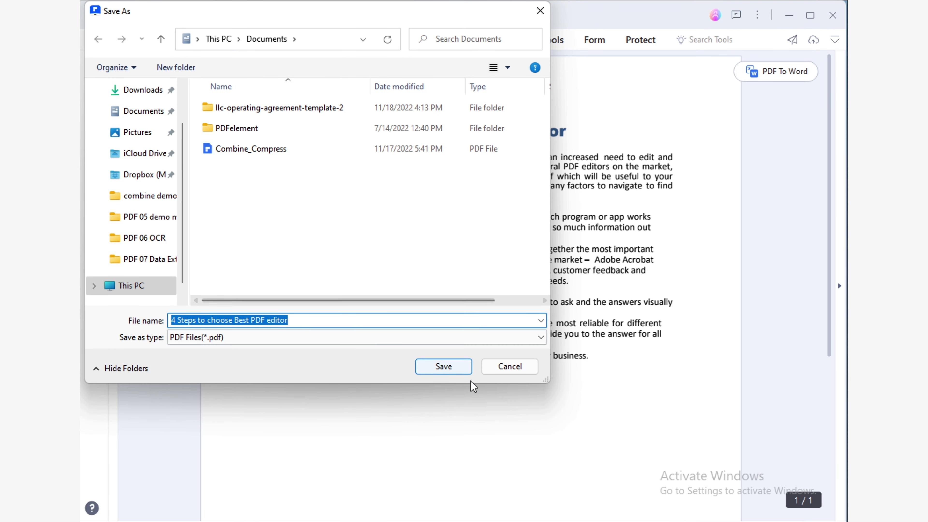
left_click(461, 367)
triple_click(298, 132)
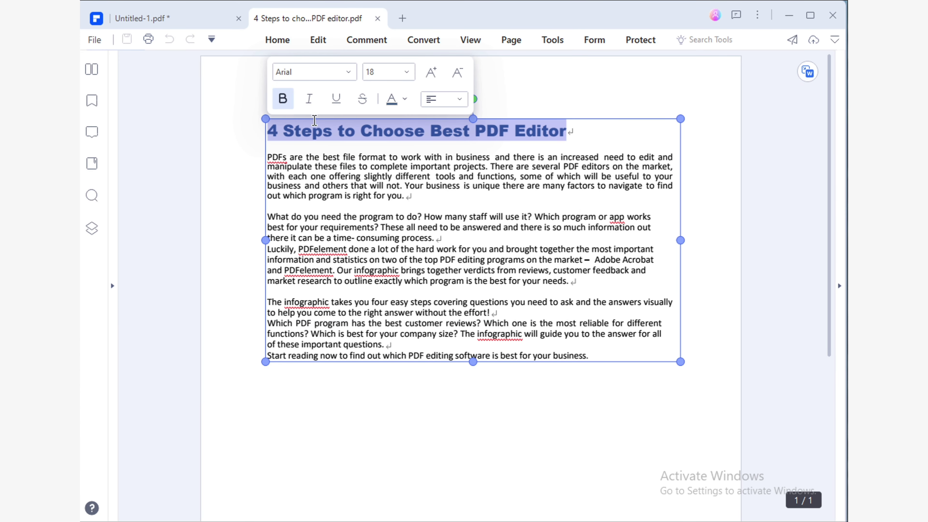
left_click(405, 72)
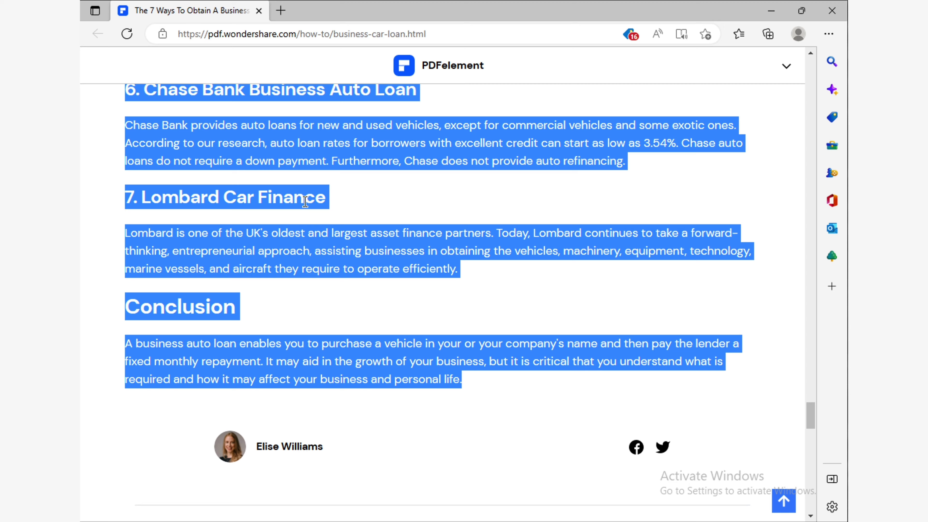
Copy the selected business car loan article text in Edge to the clipboard.
left_click_drag(817, 420, 798, 412)
right_click(376, 371)
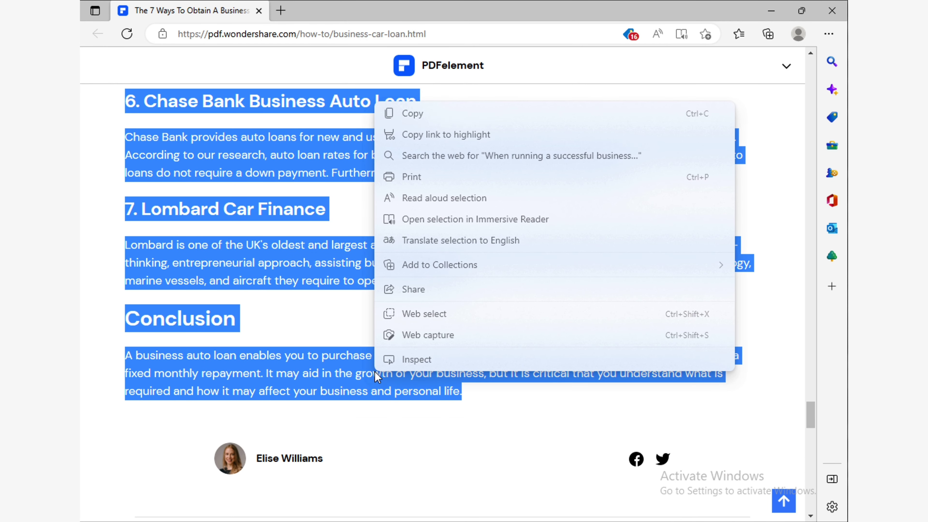
left_click(469, 112)
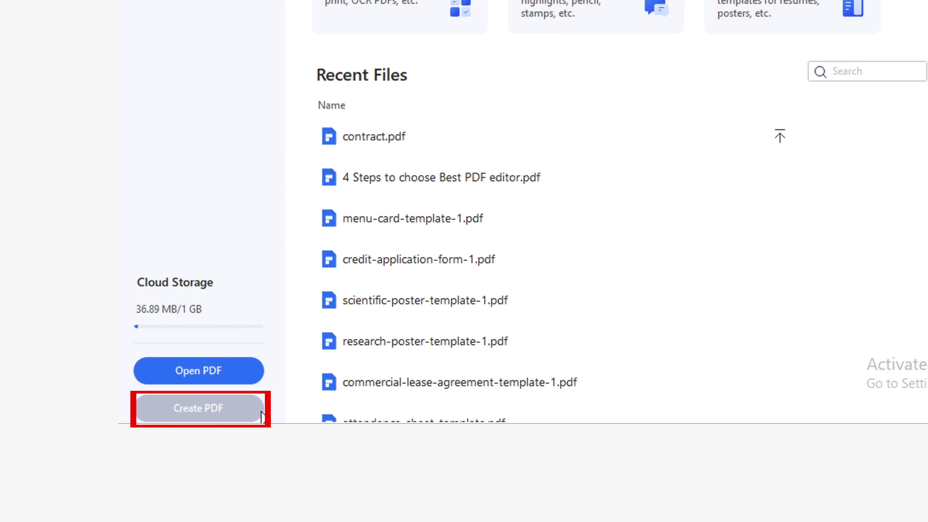
Create the new PDF Untitled-2 from the clipboard's car loan article text.
left_click(261, 416)
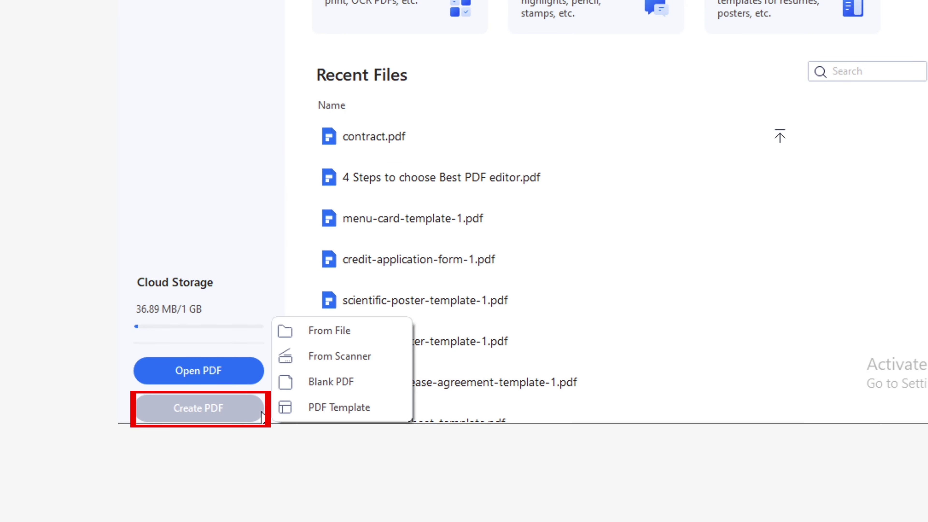
left_click(380, 387)
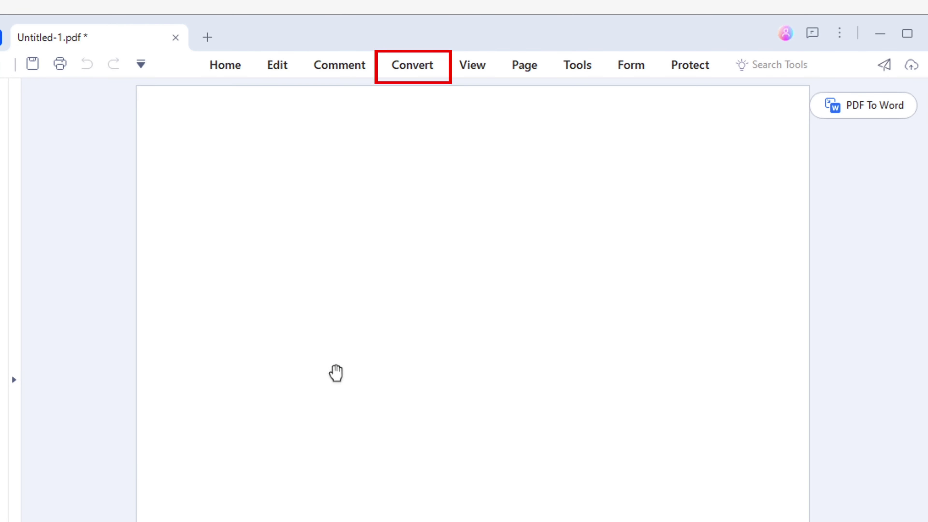
left_click(424, 71)
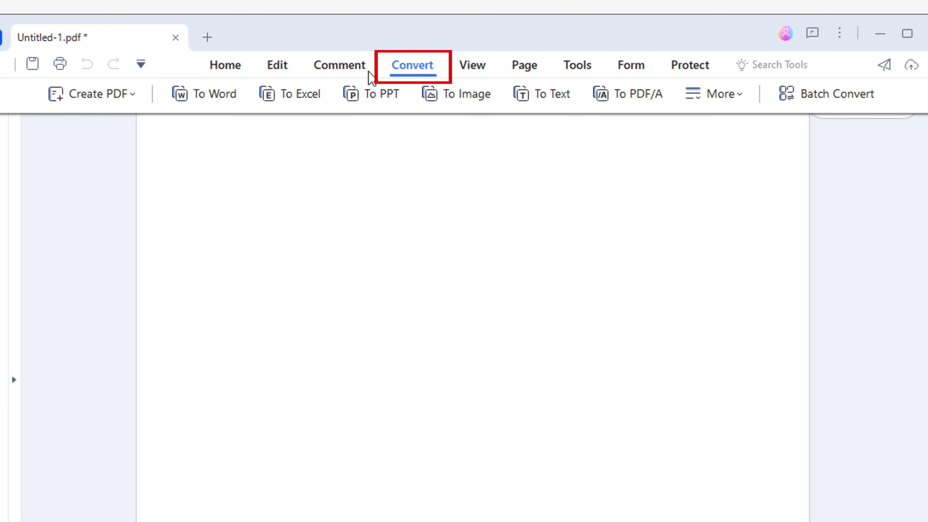
left_click(132, 96)
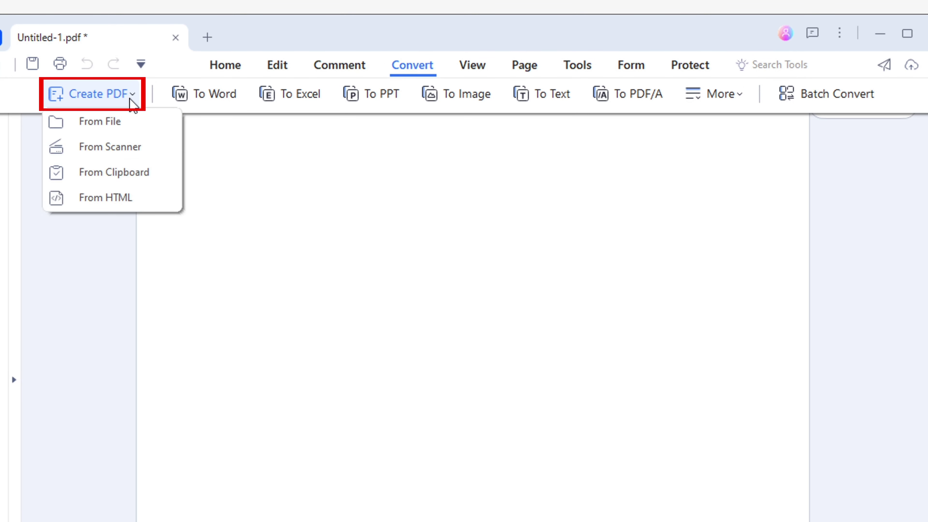
left_click(168, 178)
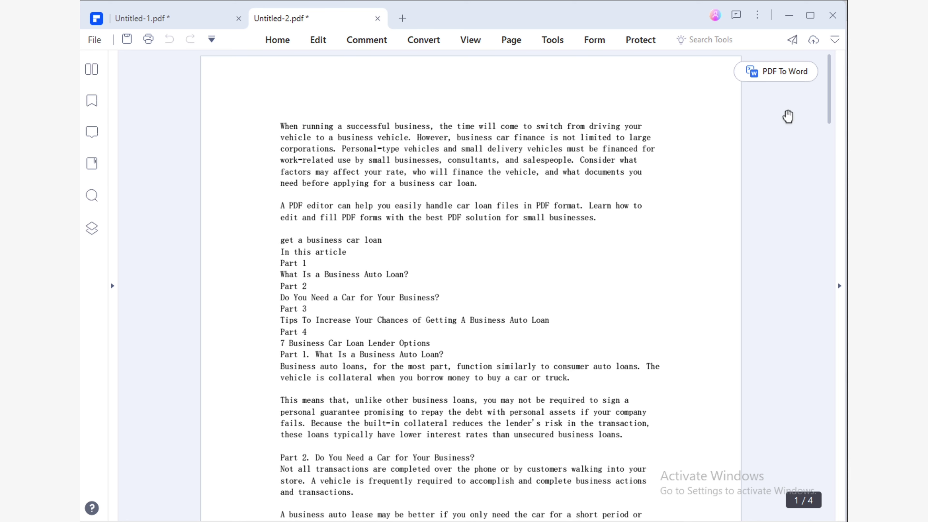
Save the car loan PDF in Documents as 'How To Get a Business Car Loan-Copy'.
left_click_drag(830, 100, 832, 138)
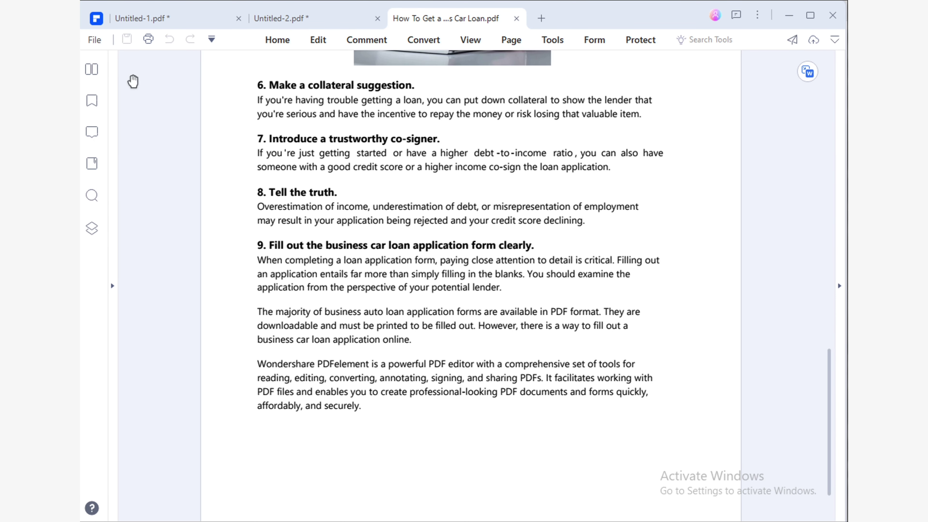
left_click(94, 40)
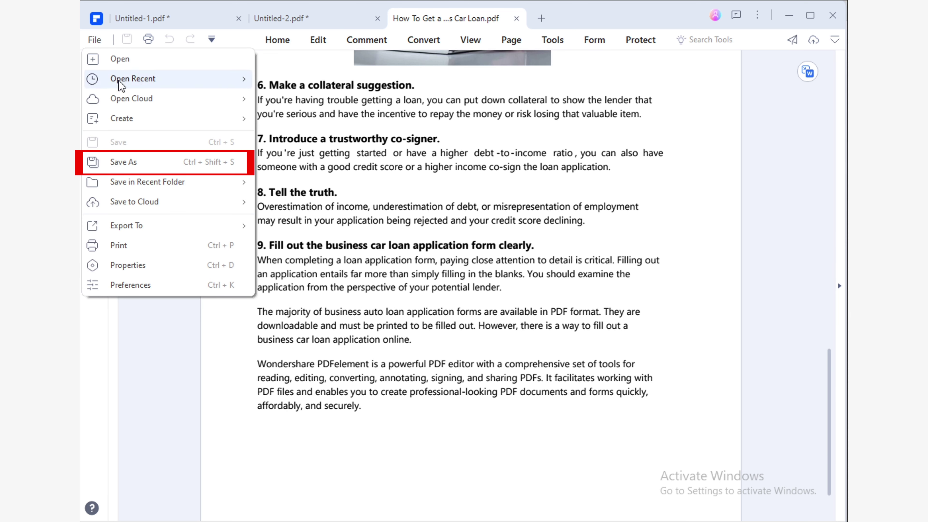
left_click(163, 168)
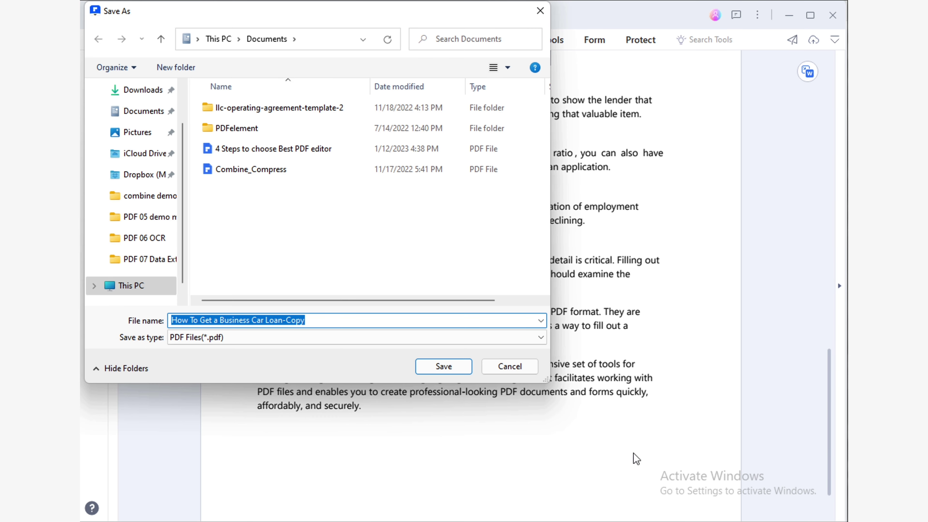
left_click(446, 367)
scroll(335, 142, "up", 4)
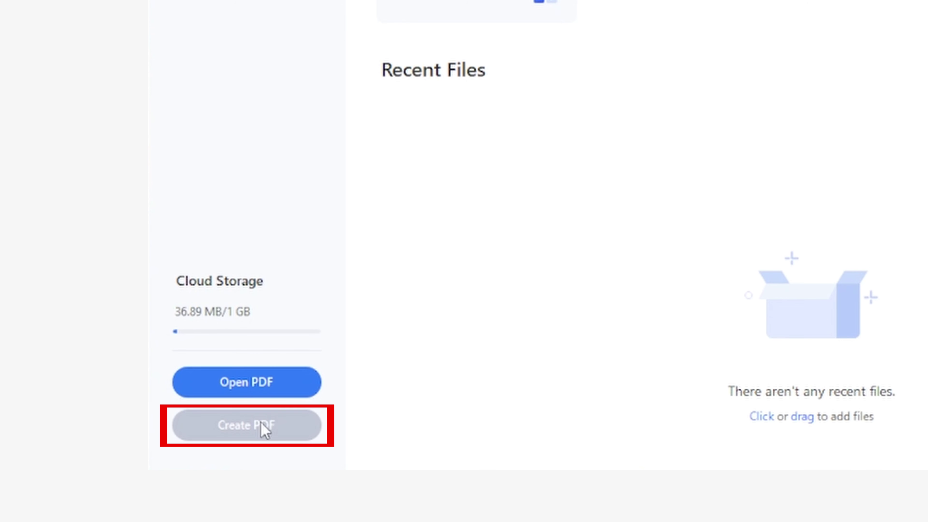
Start creating a new PDF from a scanner.
left_click(261, 422)
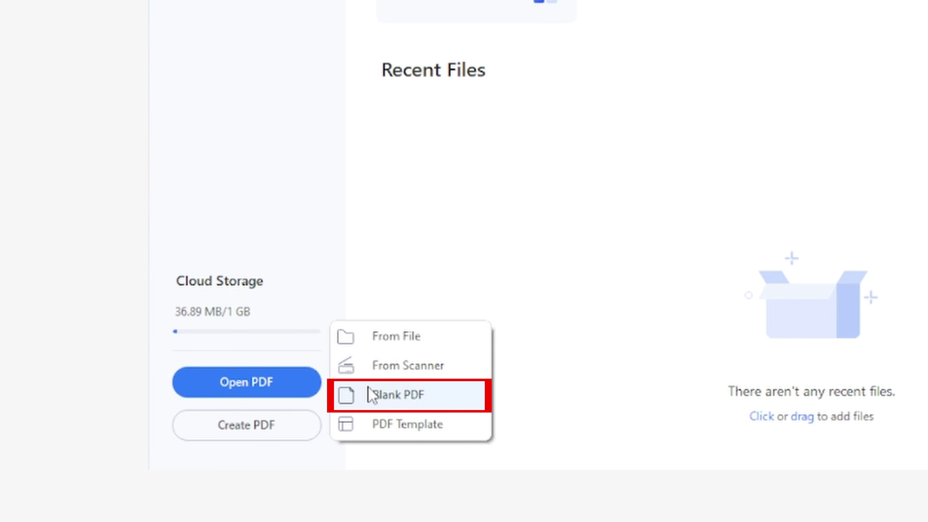
left_click(370, 394)
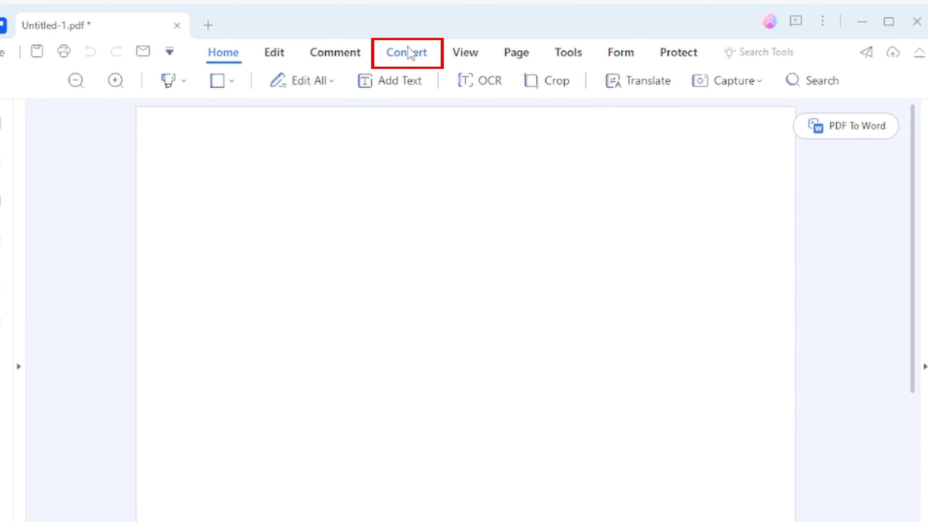
left_click(396, 58)
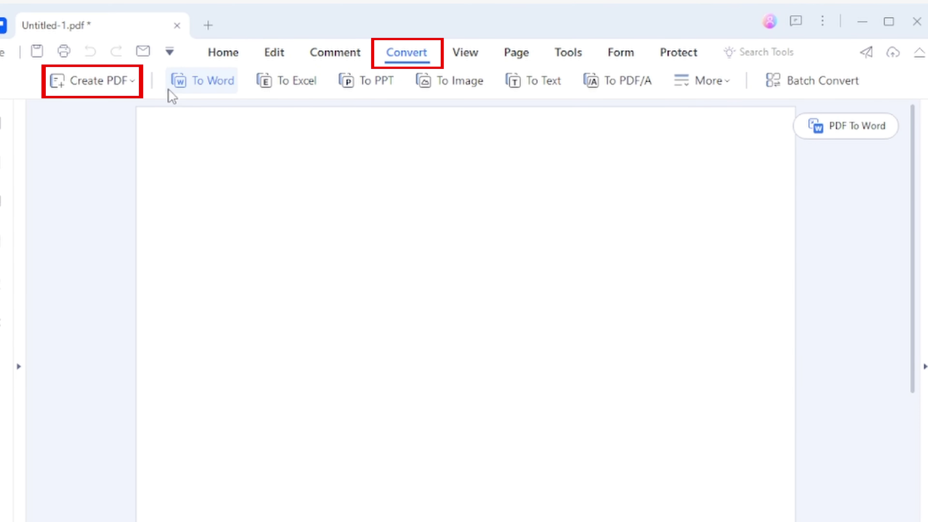
left_click(102, 81)
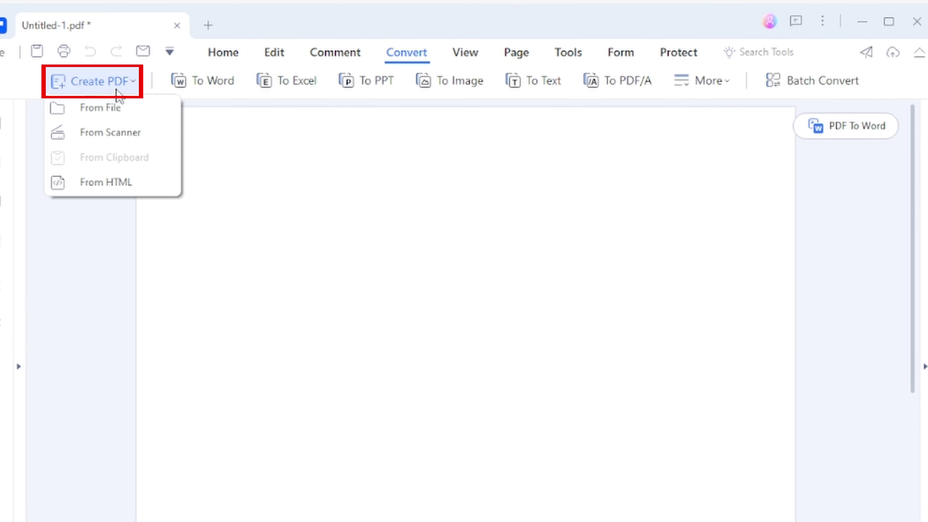
left_click(112, 136)
Scan from the EPSON L210/L350 with its own interface off and Recognize Text (OCR) on.
left_click(419, 175)
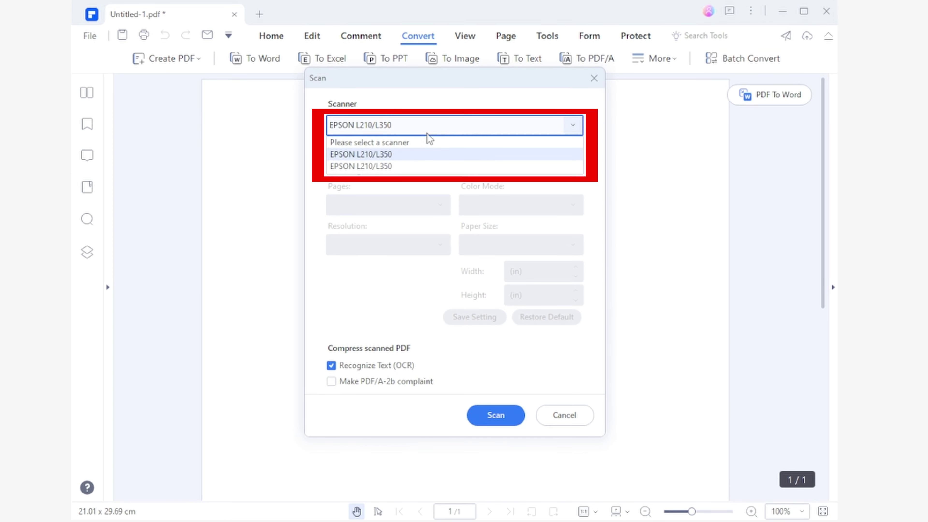
left_click(437, 155)
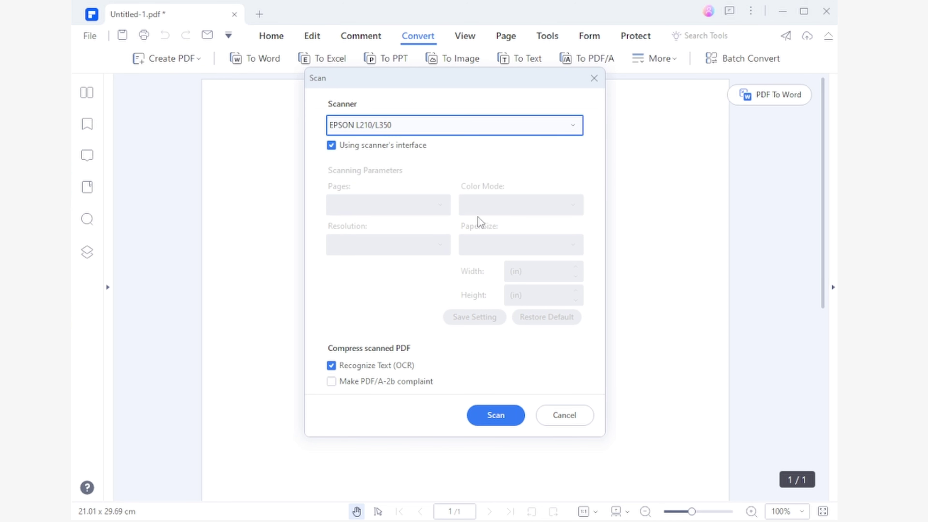
left_click(382, 147)
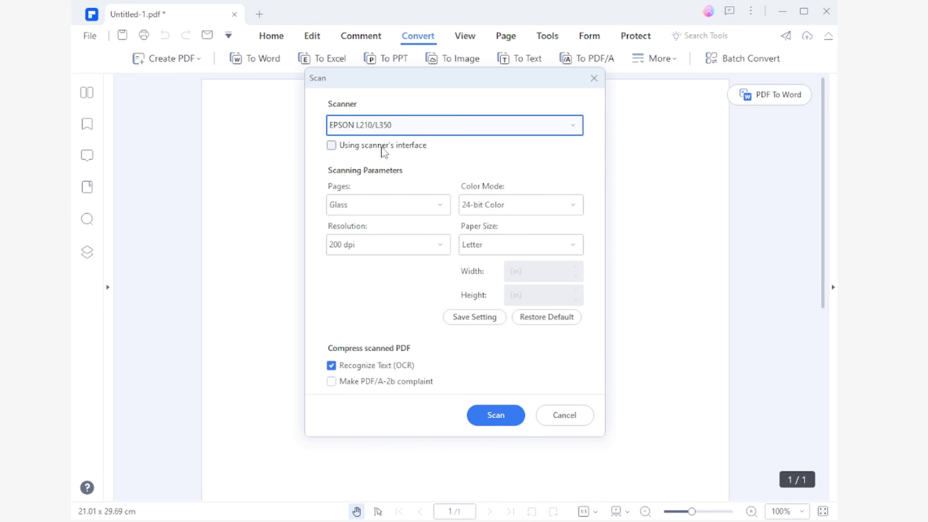
left_click(353, 366)
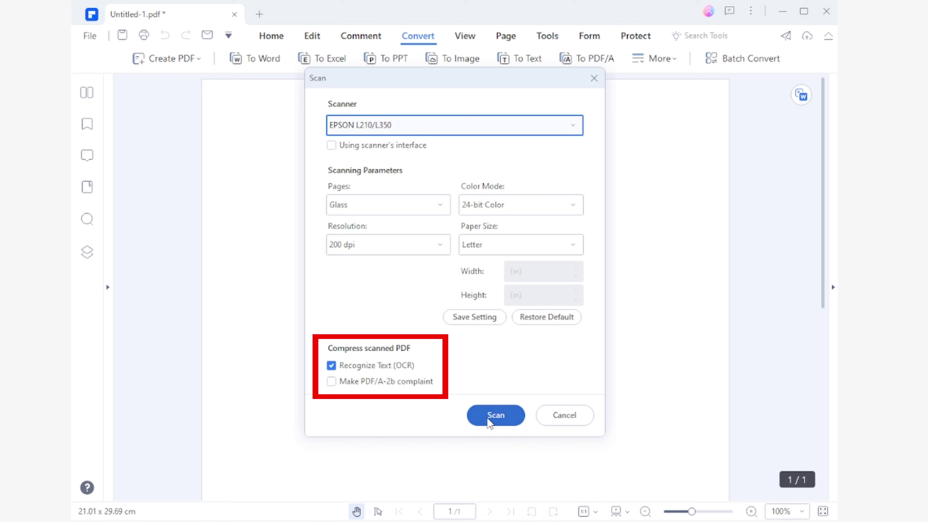
left_click(489, 420)
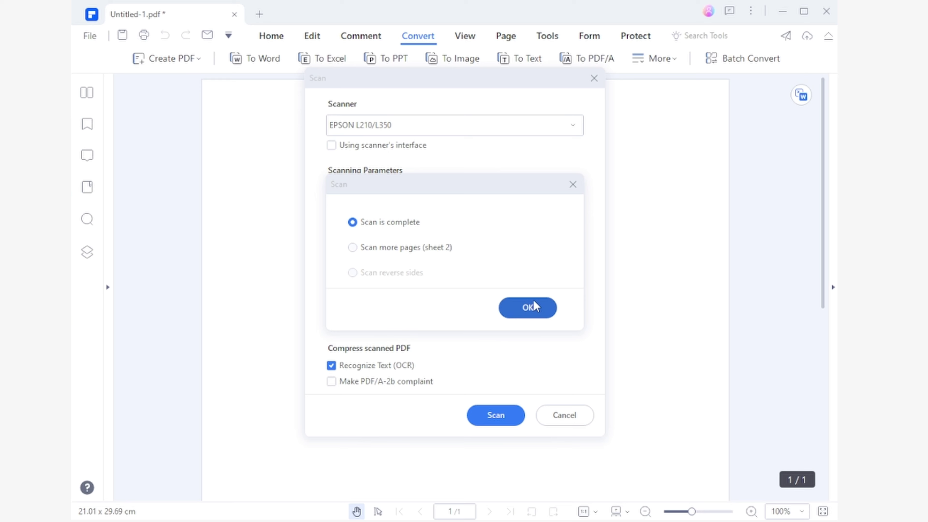
Finish the one-page scan and apply OCR as searchable text in image, English.
left_click(535, 307)
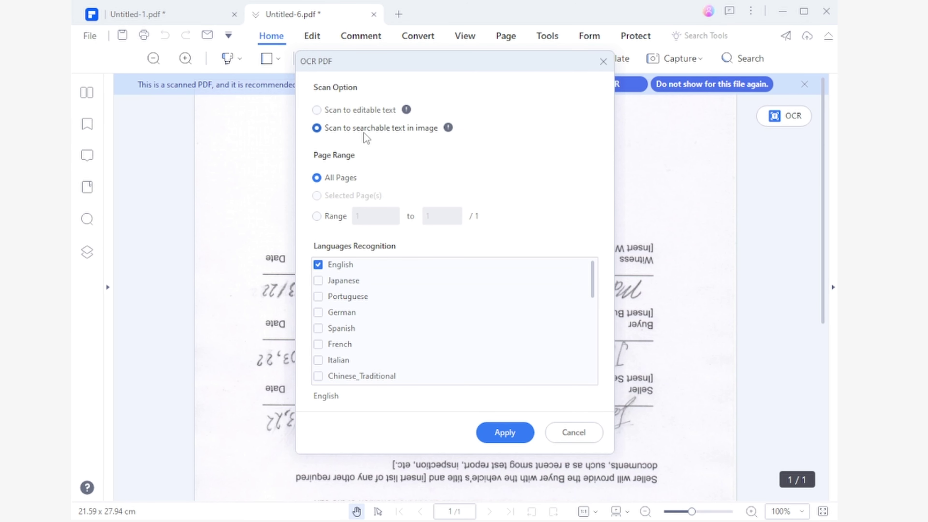
left_click(362, 111)
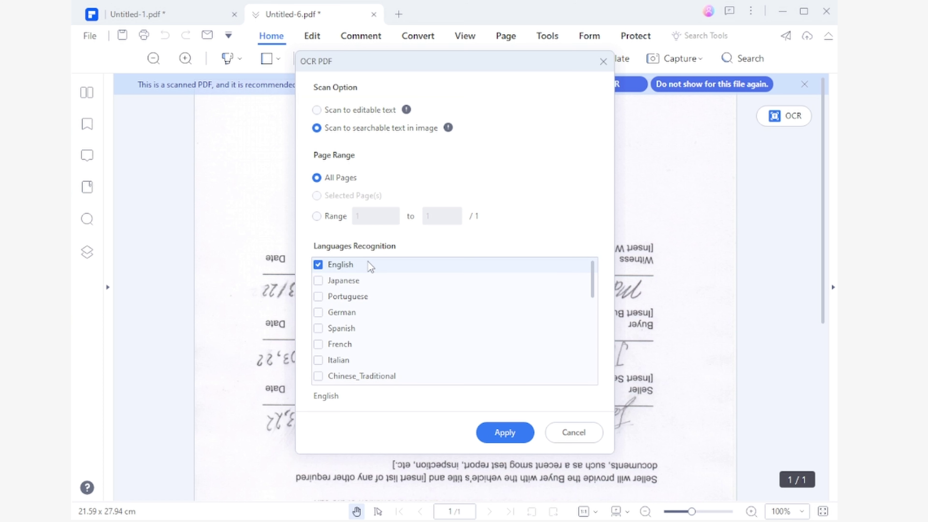
left_click(523, 433)
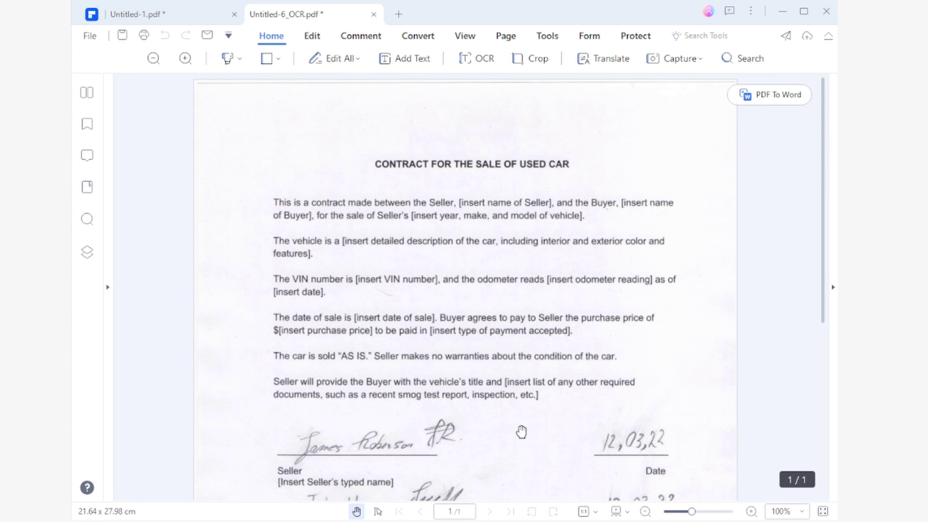
Save the OCR'd contract as Untitled-6_OCR.pdf in Documents.
scroll(488, 315, "down", 1)
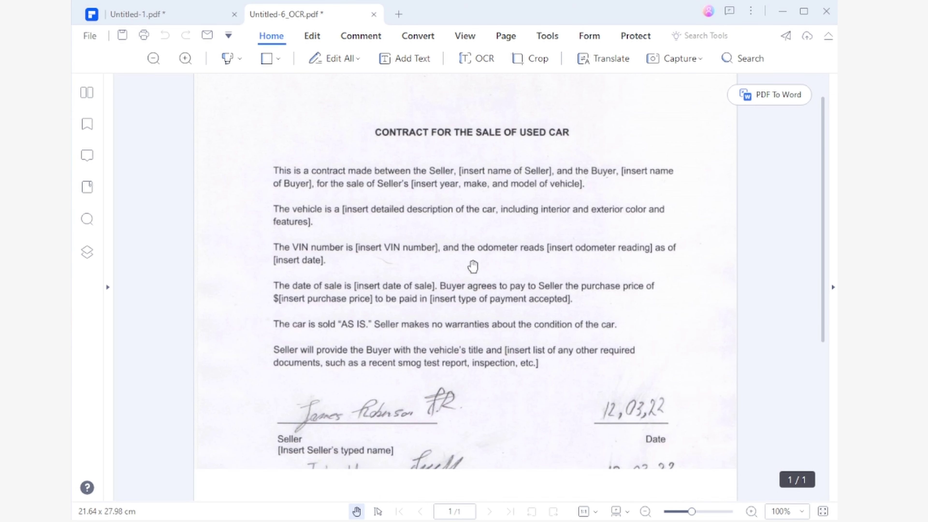
left_click(90, 36)
left_click(142, 163)
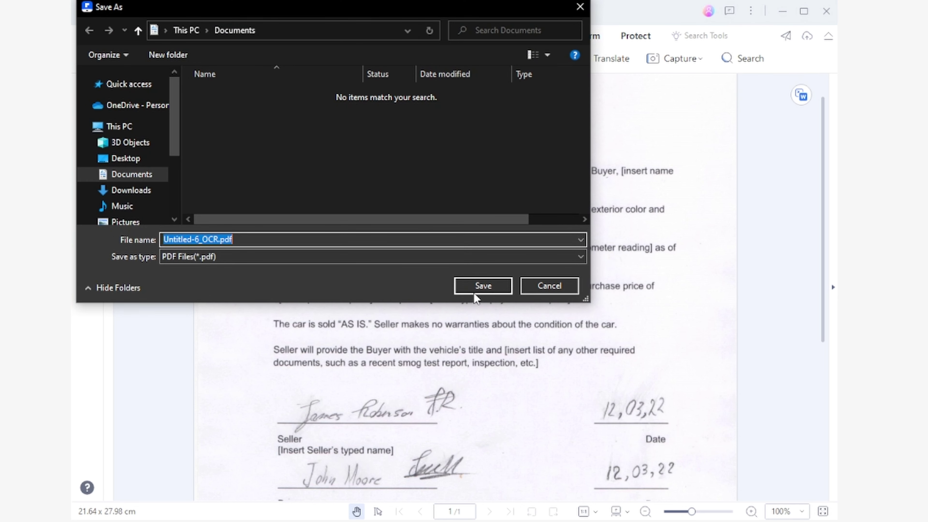
left_click(478, 294)
scroll(659, 343, "up", 1)
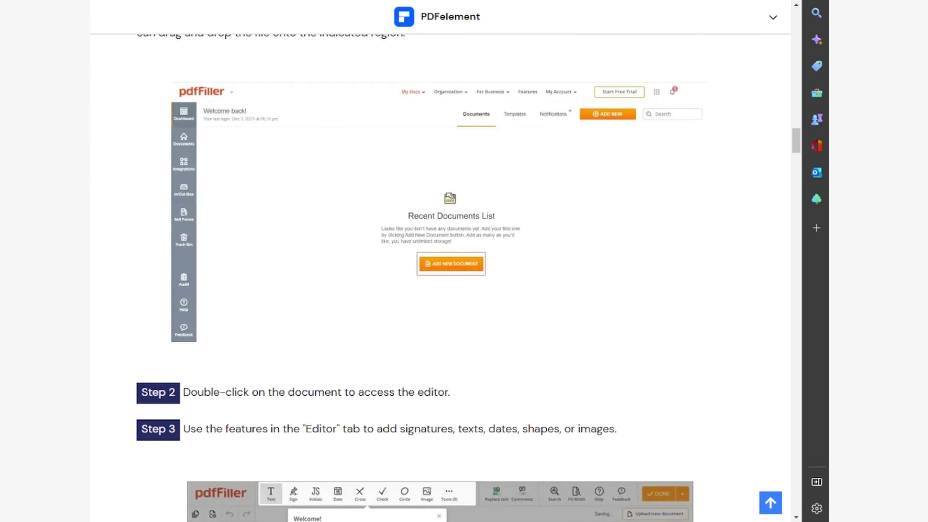
Print all pages of the Edge article to the Wondershare PDFelement printer.
key("alt+f")
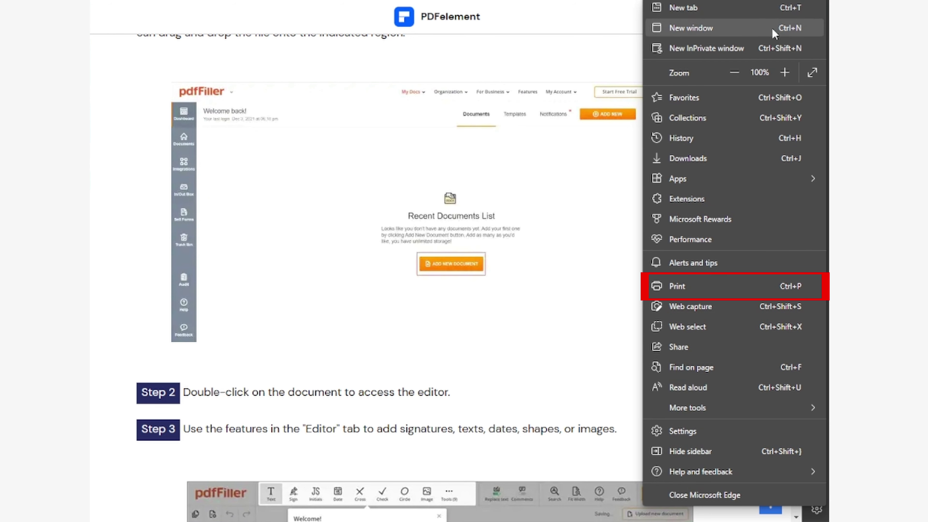
left_click(700, 290)
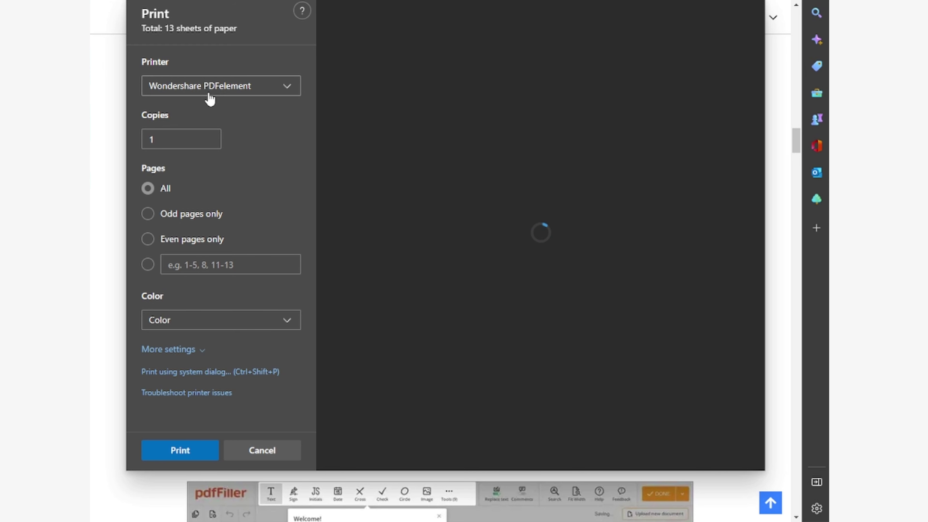
left_click(149, 85)
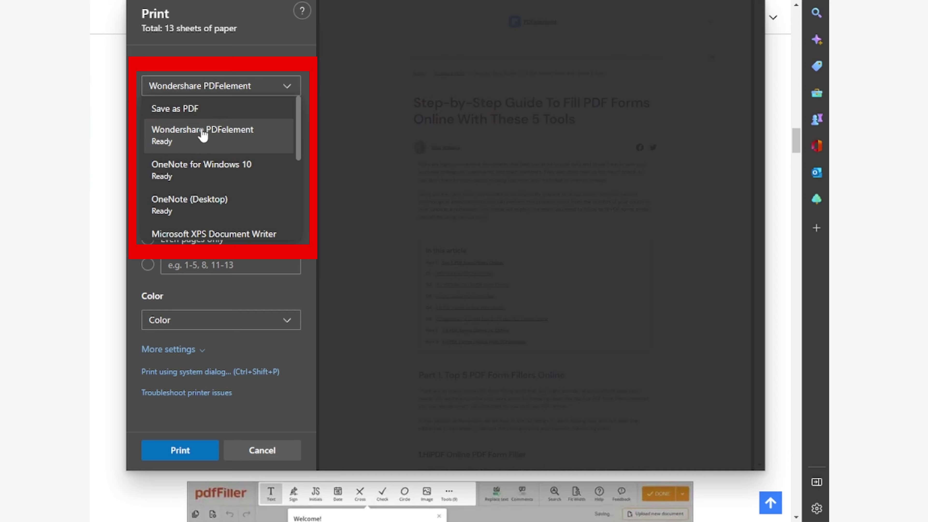
left_click(201, 127)
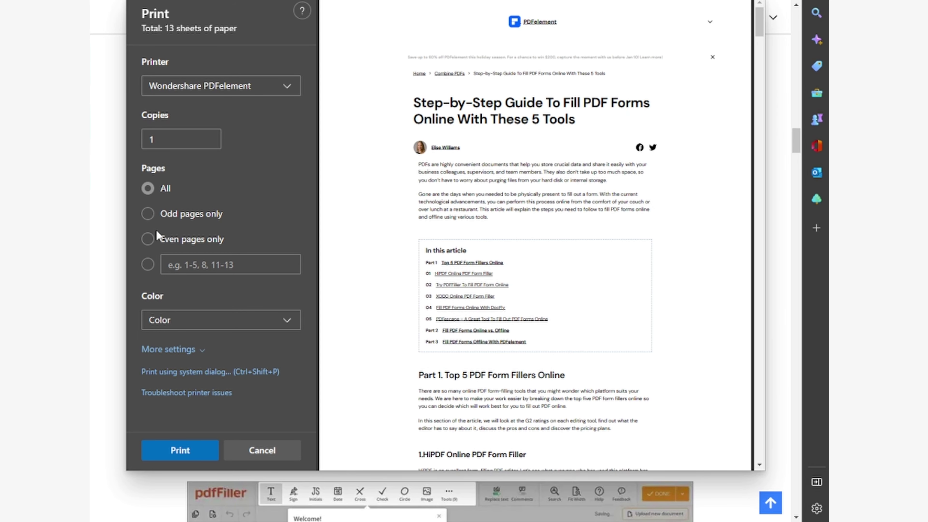
left_click(148, 240)
left_click(148, 213)
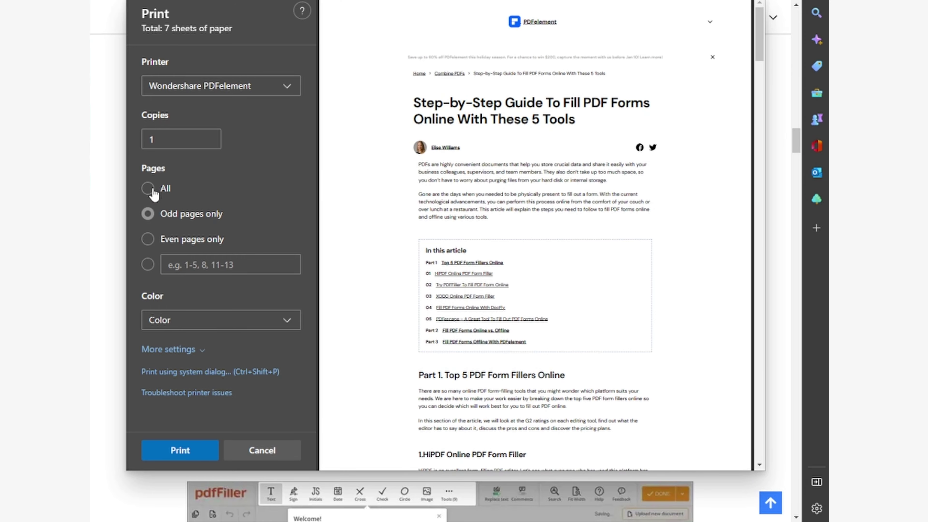
left_click(150, 190)
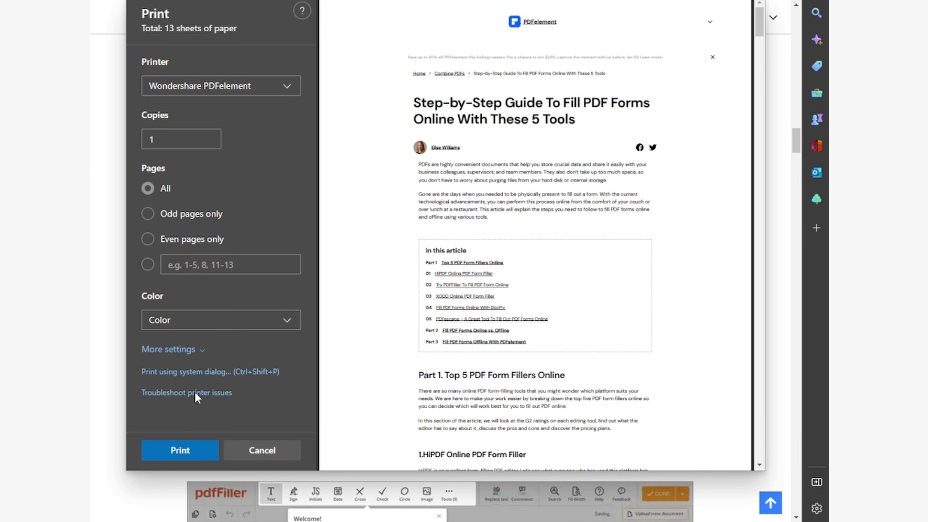
left_click(180, 450)
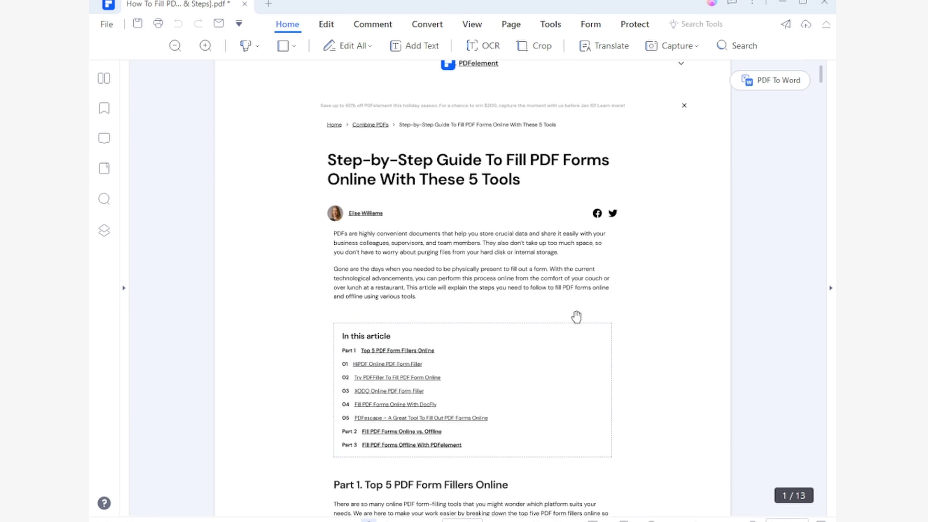
Save the printed article as 'How To Fill PDF Forms Online [Tools & Steps].pdf' in Documents.
scroll(574, 318, "down", 5)
scroll(573, 320, "down", 10)
scroll(574, 325, "down", 10)
left_click(107, 25)
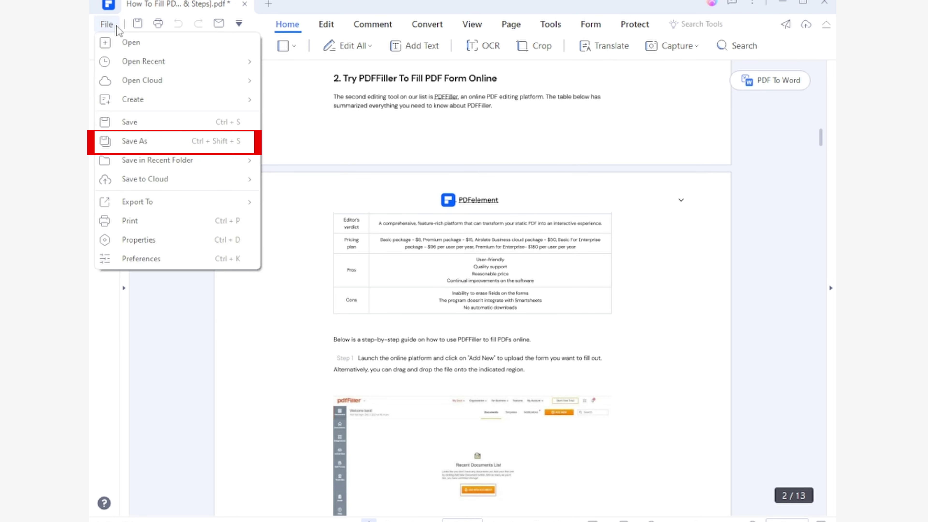
left_click(170, 148)
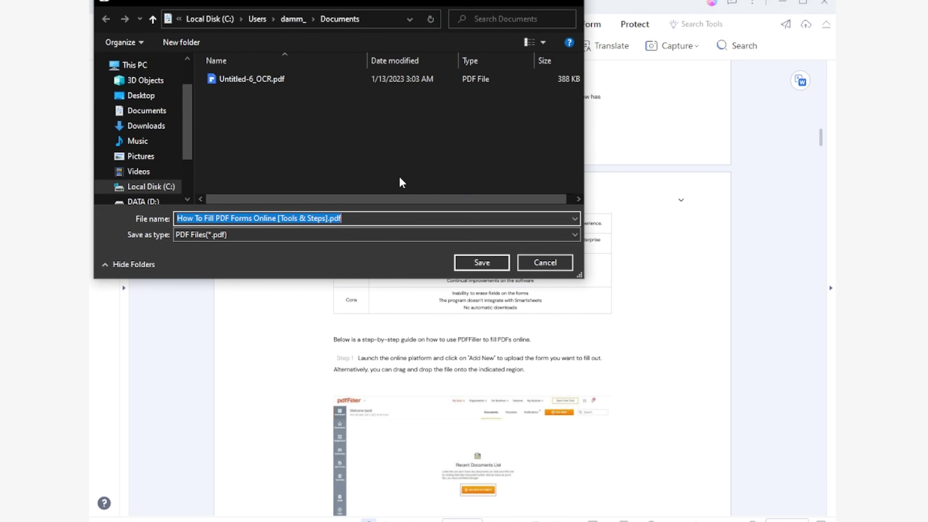
left_click(463, 264)
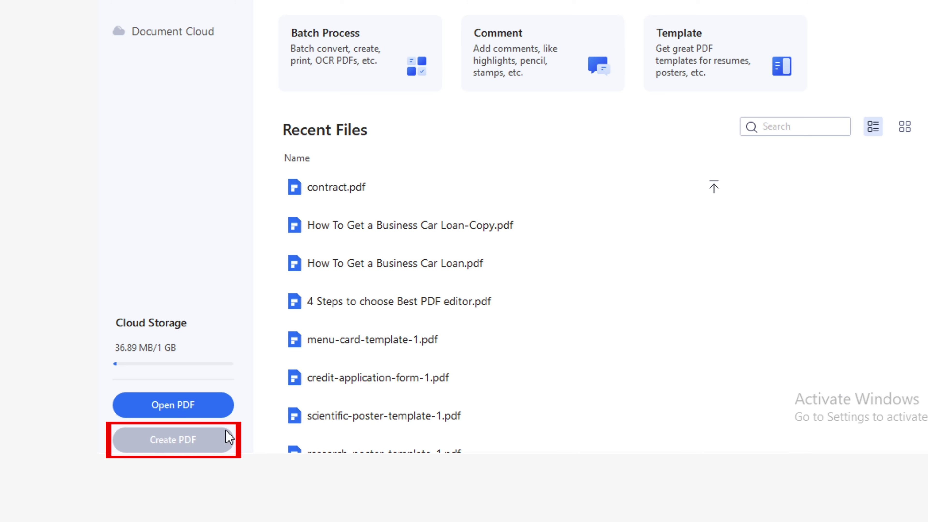
Create scanned.pdf from the scanned file and bring up Save As for it.
left_click(225, 436)
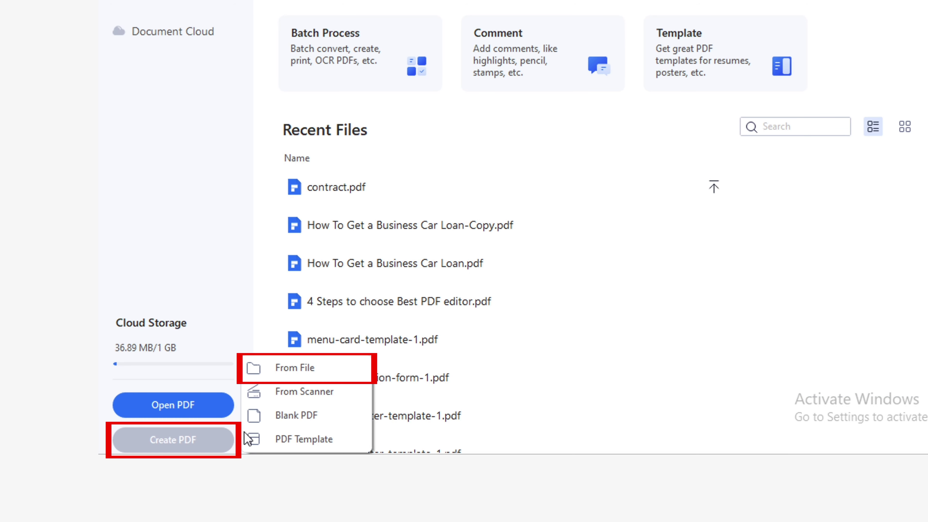
left_click(326, 374)
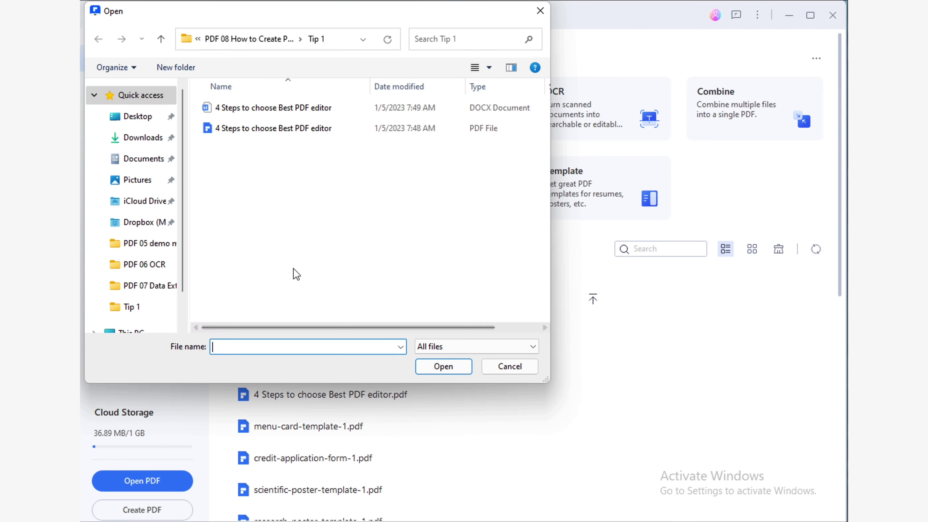
left_click(273, 111)
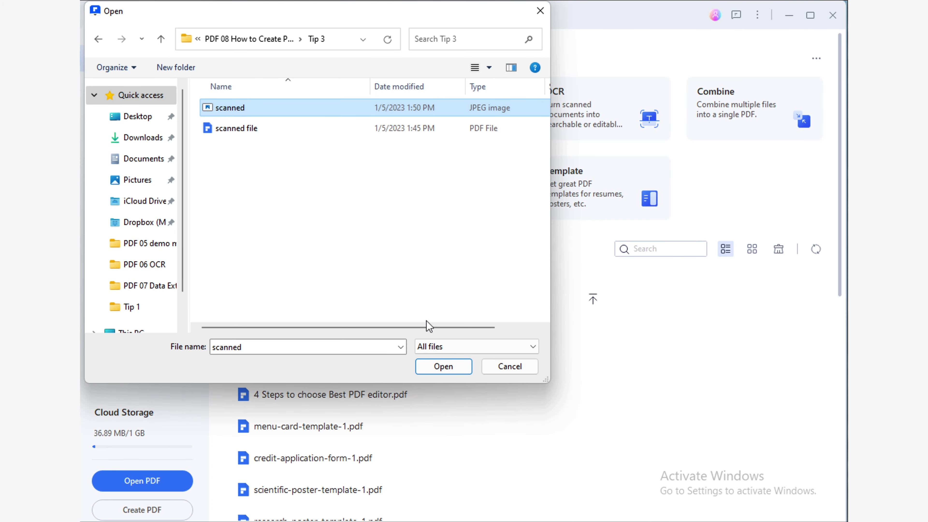
left_click(443, 367)
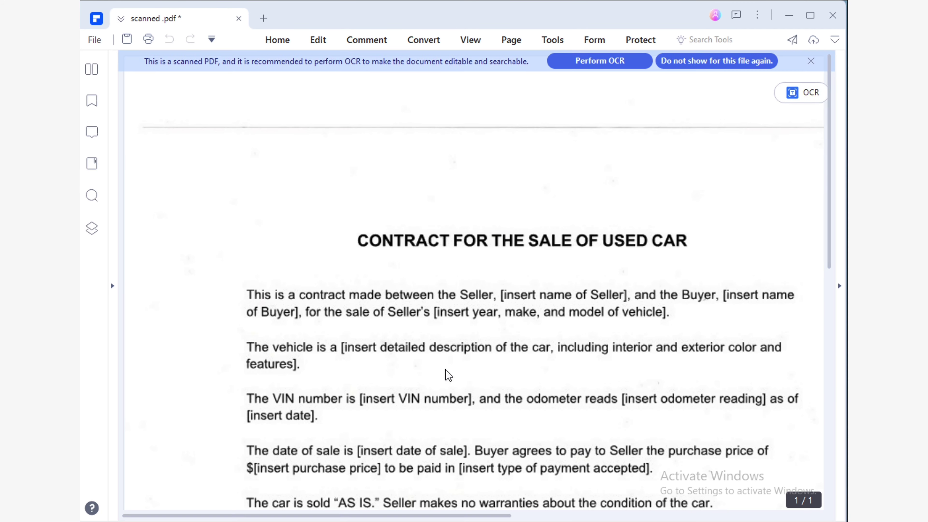
left_click(93, 40)
left_click(182, 161)
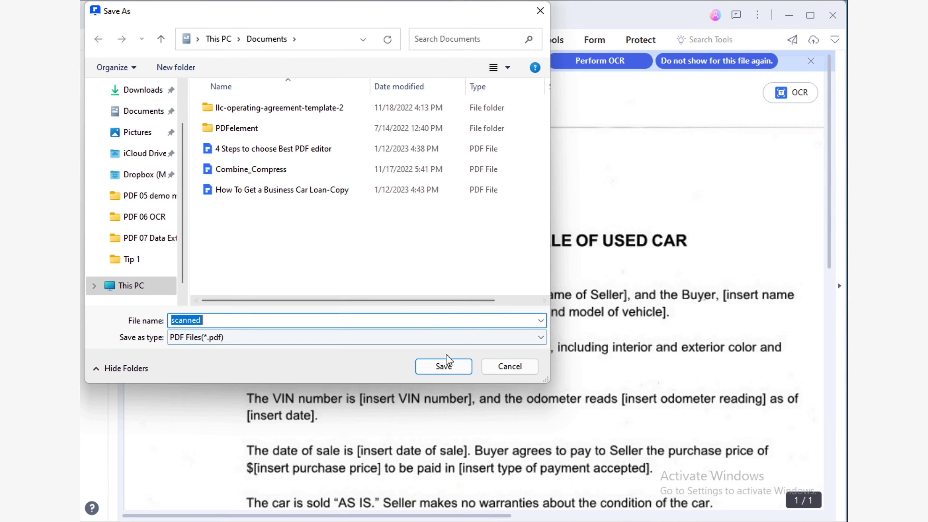